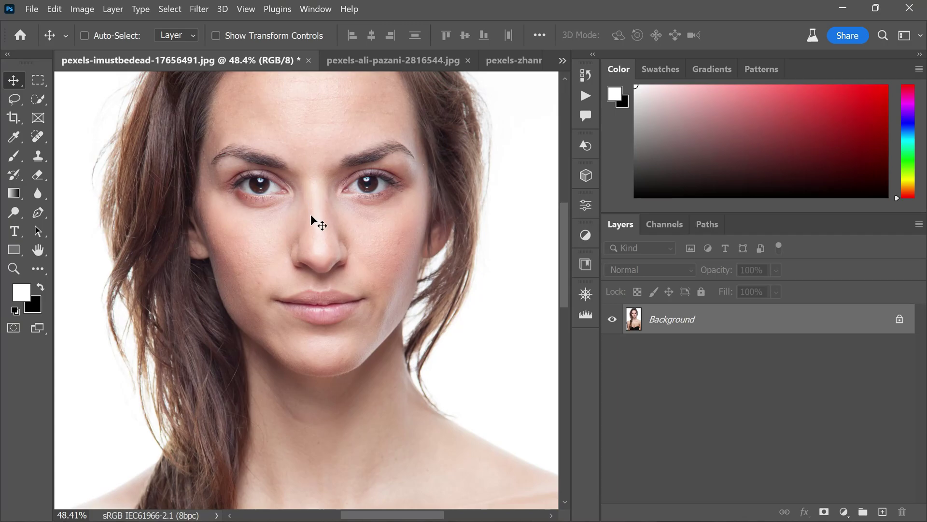
scroll(312, 259, "up", 1)
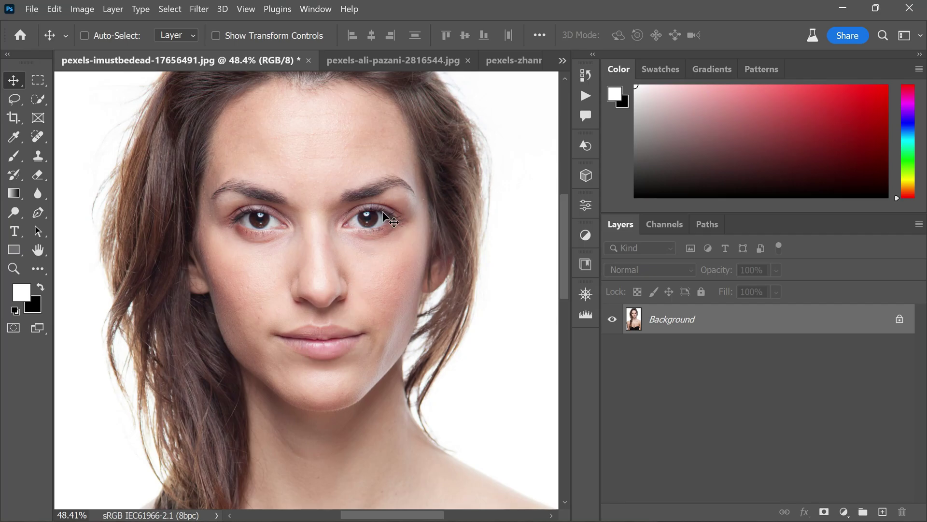
Zoom the current portrait, then switch to the pexels-ali-pazani red-beret reference portrait.
scroll(334, 246, "down", 1)
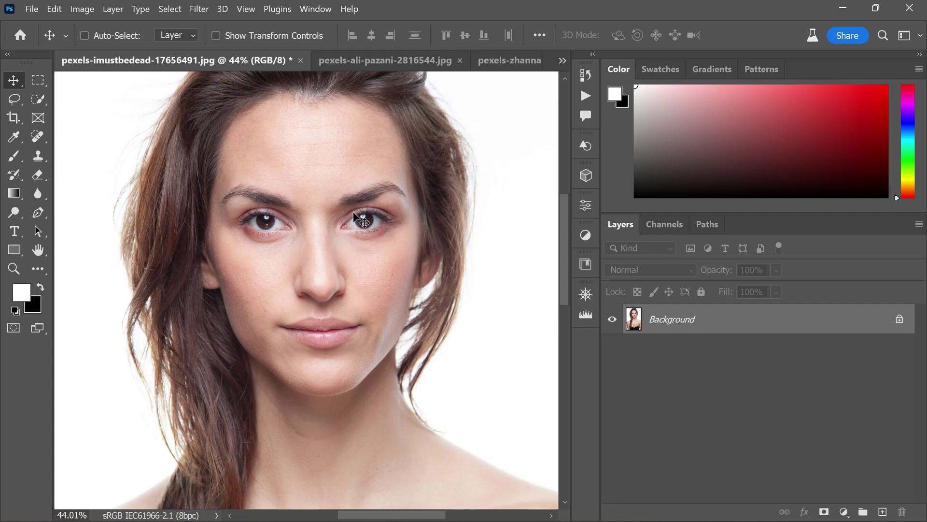
left_click(399, 64)
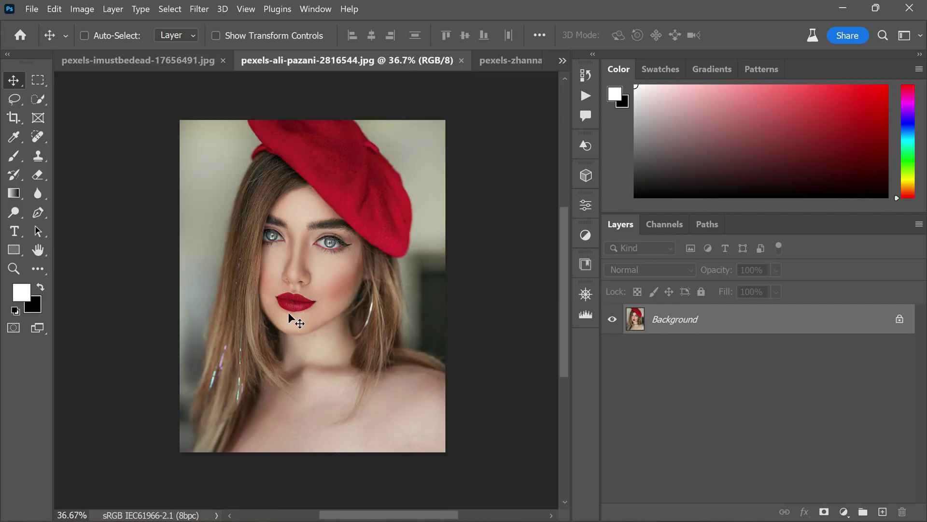
Inspect the dark-haired pexels-zhanna-tikhonova portrait, then return to the pexels-imustbedead portrait.
scroll(289, 317, "up", 4)
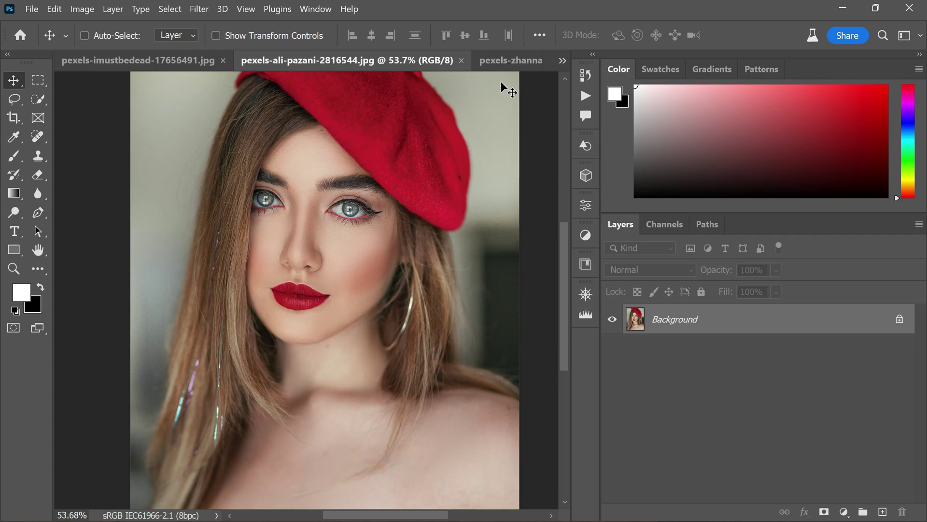
left_click(502, 62)
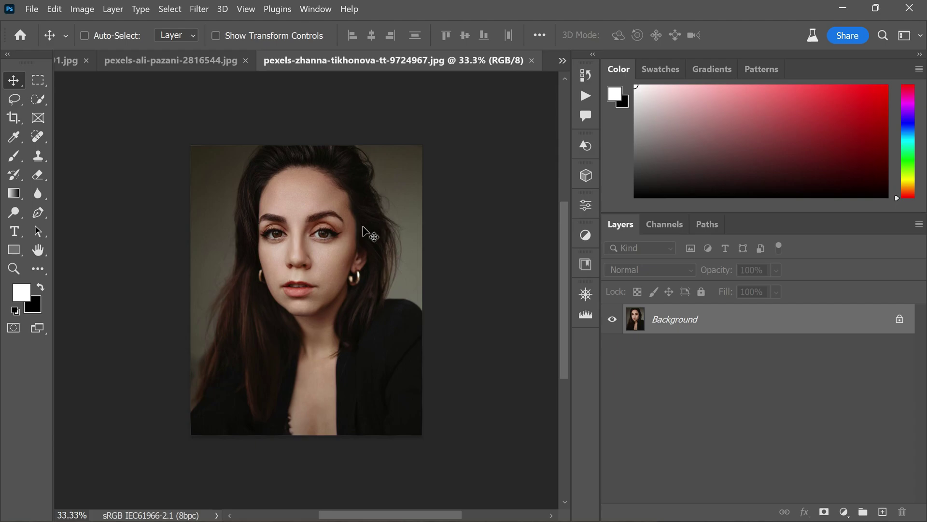
scroll(333, 237, "up", 2)
scroll(325, 249, "up", 1)
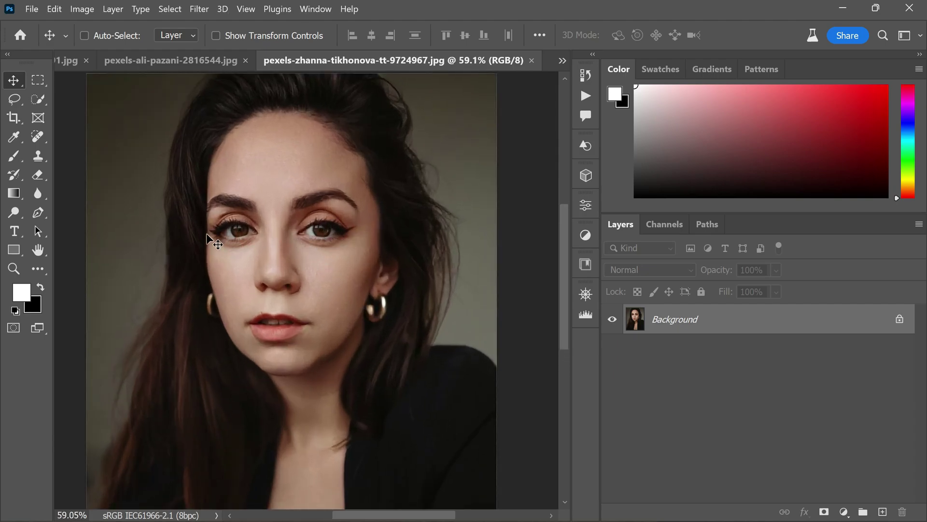
scroll(399, 216, "down", 1)
scroll(396, 218, "down", 1)
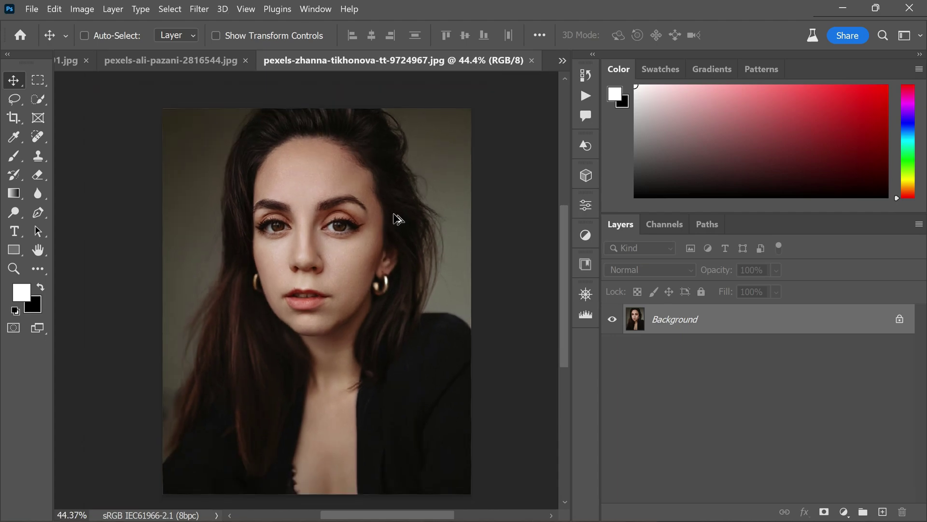
scroll(394, 216, "down", 1)
scroll(391, 216, "up", 1)
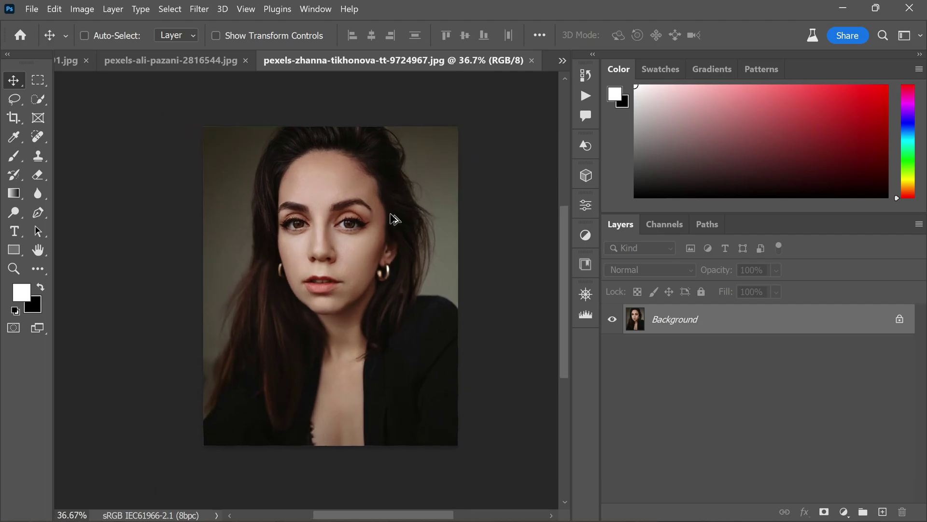
scroll(391, 216, "up", 1)
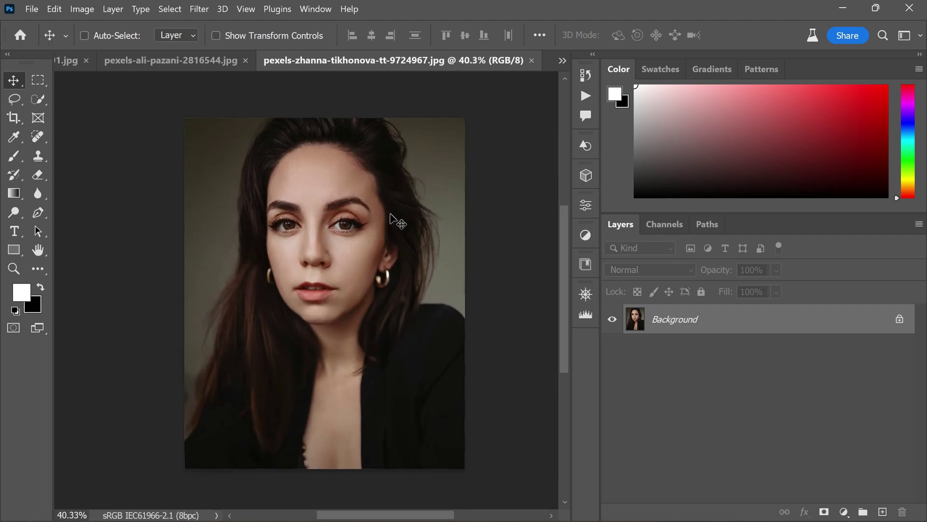
left_click(67, 65)
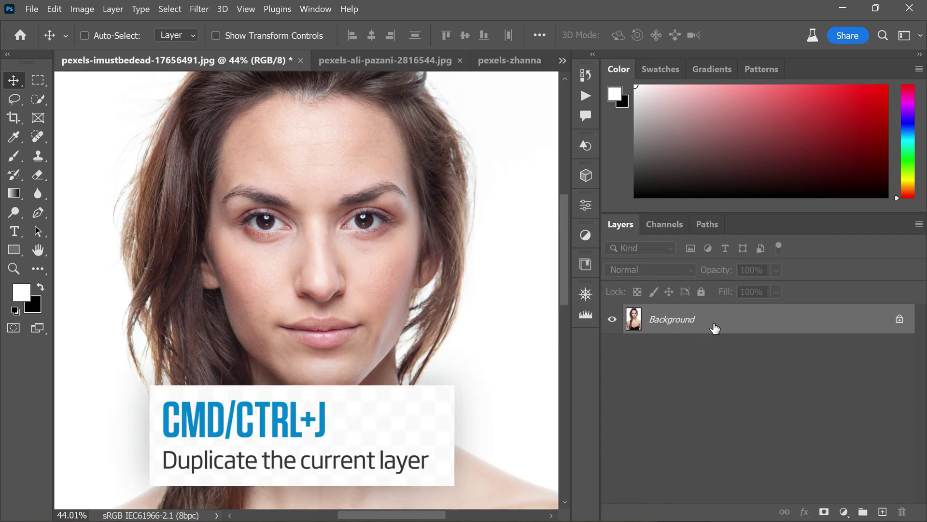
Duplicate the portrait layer with Ctrl+J to make the working copies.
left_click_drag(714, 323, 713, 322)
key("ctrl+j")
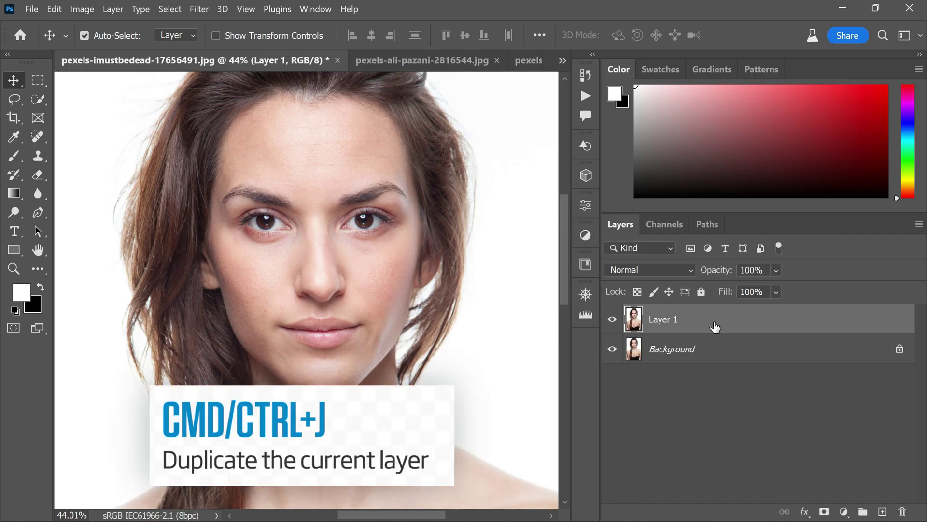
key("ctrl+j")
key("ctrl+j")
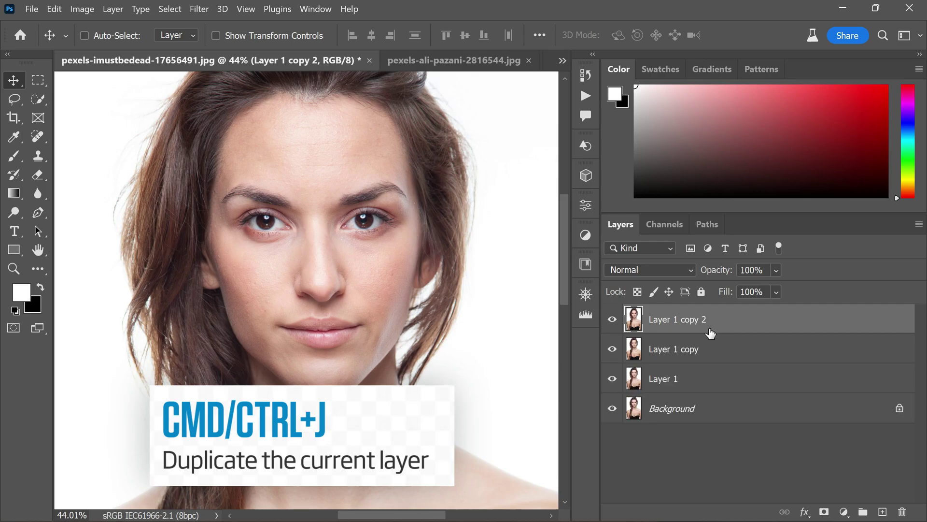
Rename the three layer copies SKIN, LIPS and EYES.
double_click(667, 379)
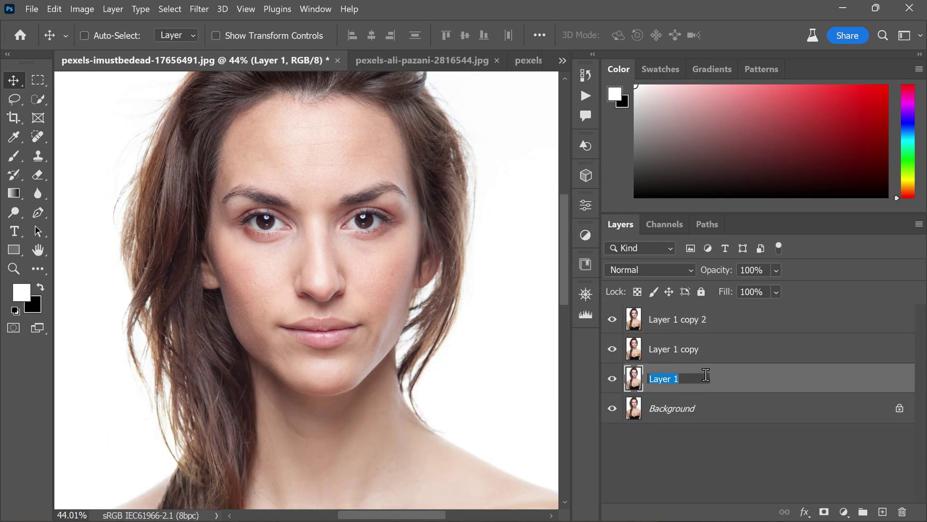
type("SKIN")
key("Return")
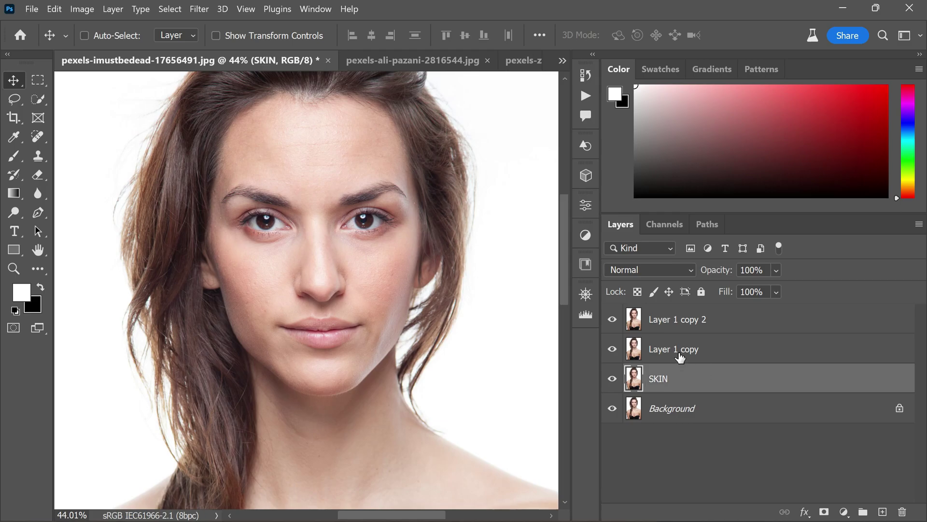
double_click(676, 349)
type("LIPS")
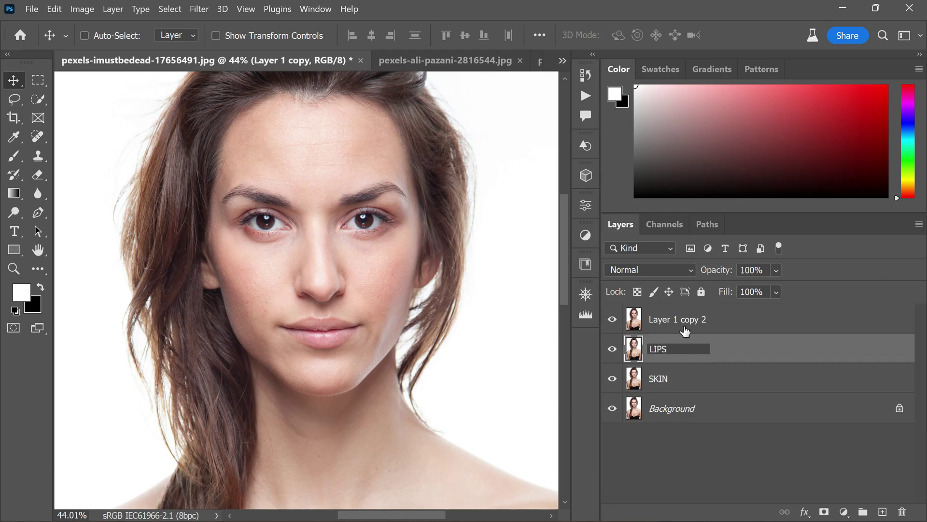
double_click(676, 320)
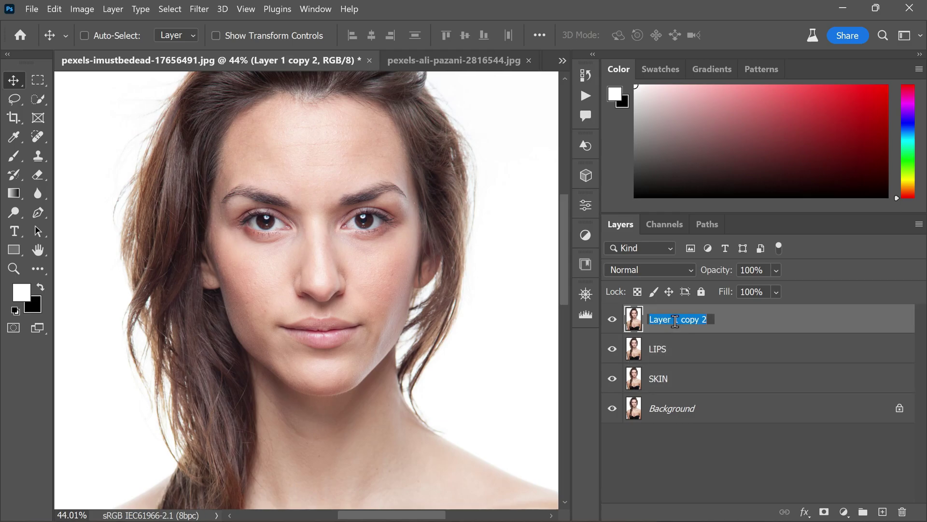
type("EYES")
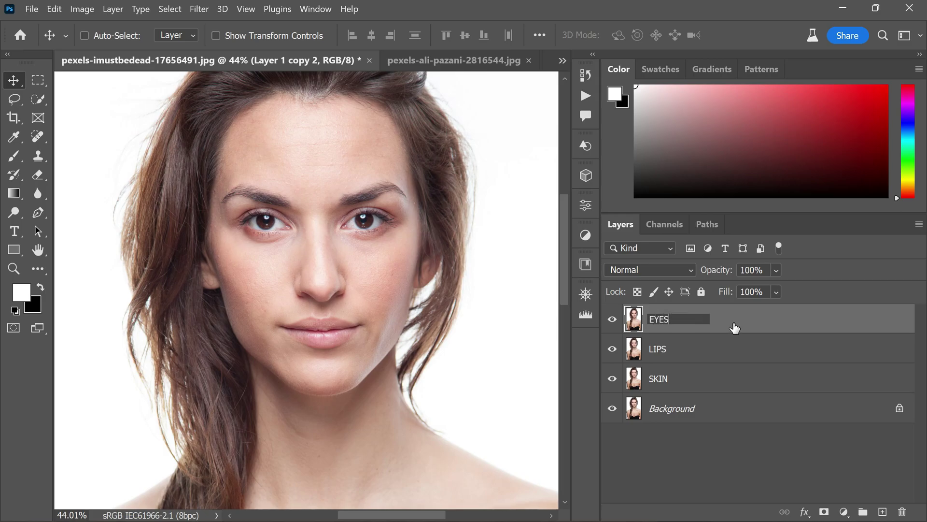
key("Return")
Hide the EYES and LIPS layers and select SKIN.
left_click(613, 319)
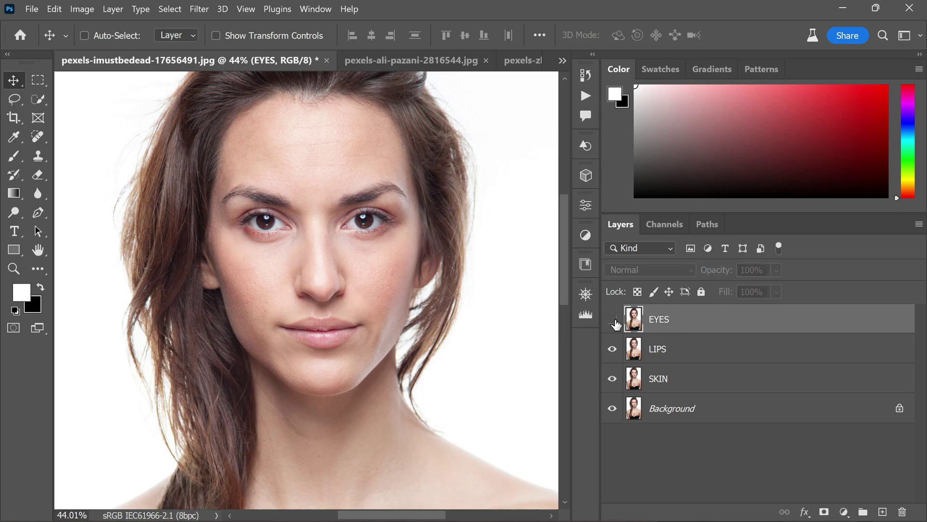
left_click(614, 350)
left_click(663, 382)
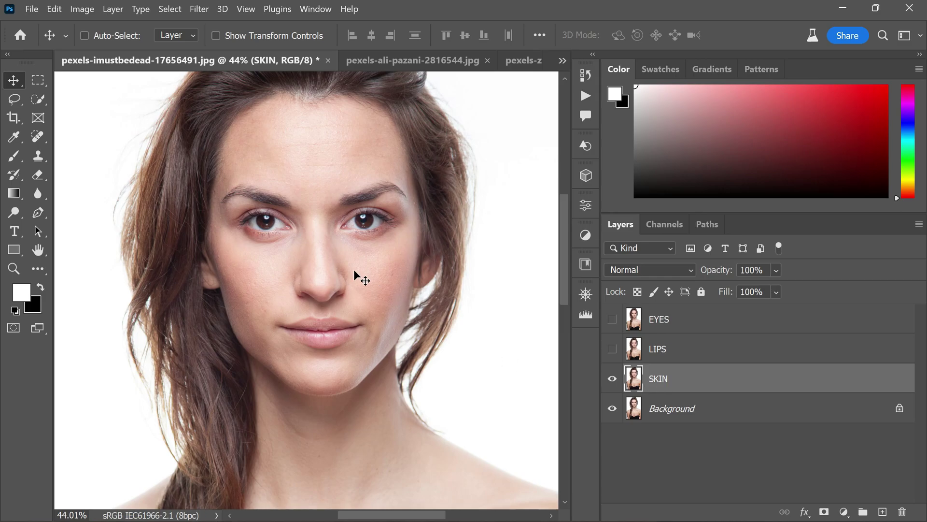
Apply the Skin Smoothing neural filter to the SKIN layer, output to current layer.
left_click(206, 15)
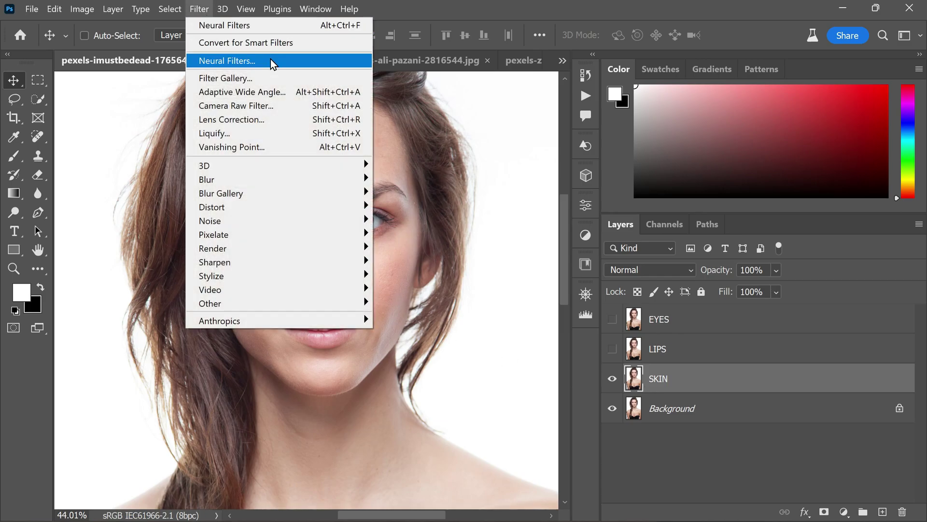
left_click(270, 59)
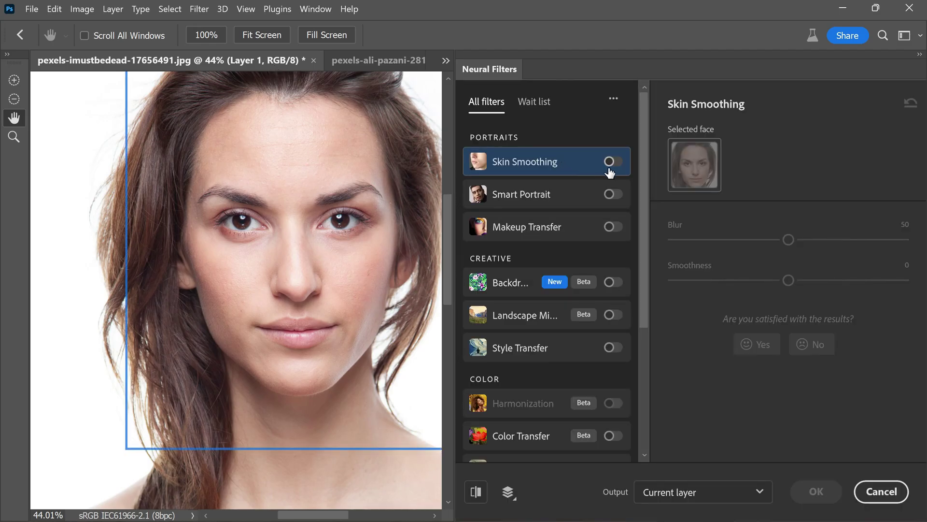
left_click(614, 162)
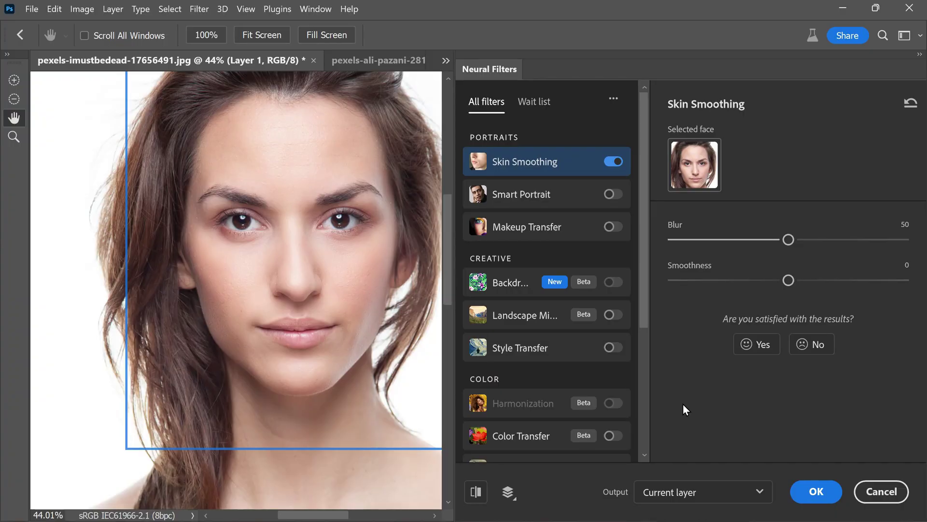
left_click(760, 492)
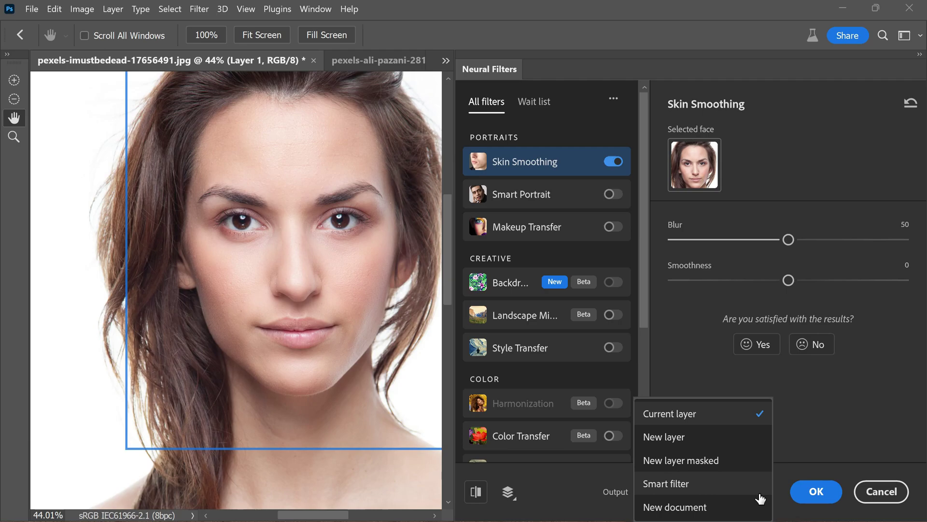
left_click(792, 442)
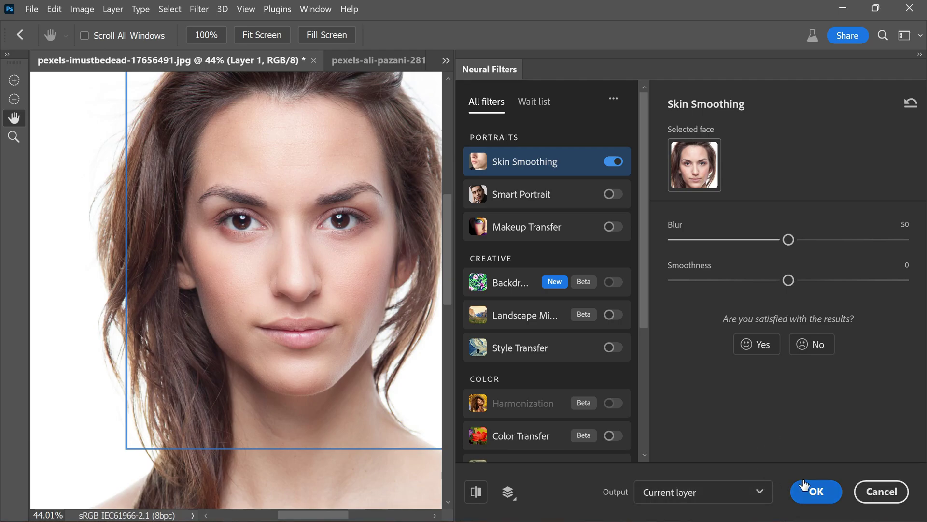
left_click(816, 492)
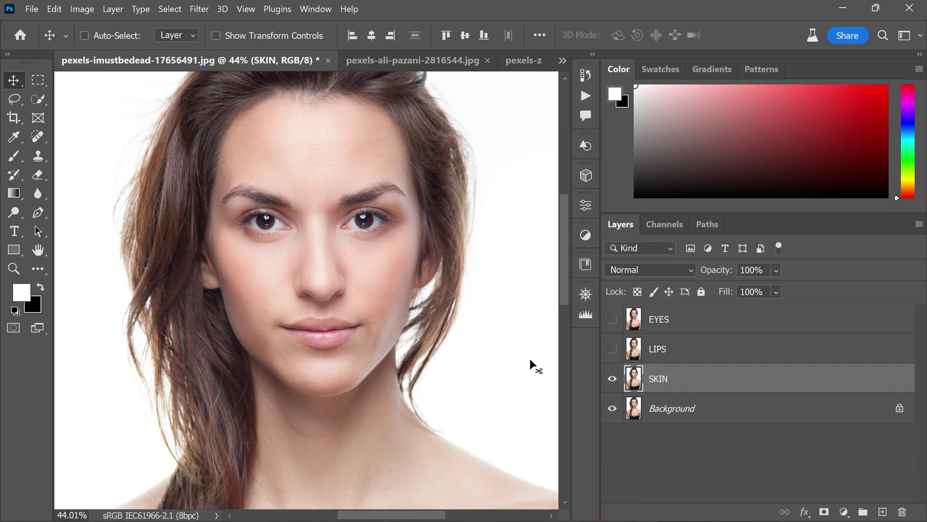
Show and select the LIPS layer and bring up Neural Filters for it.
left_click(664, 354)
left_click(613, 349)
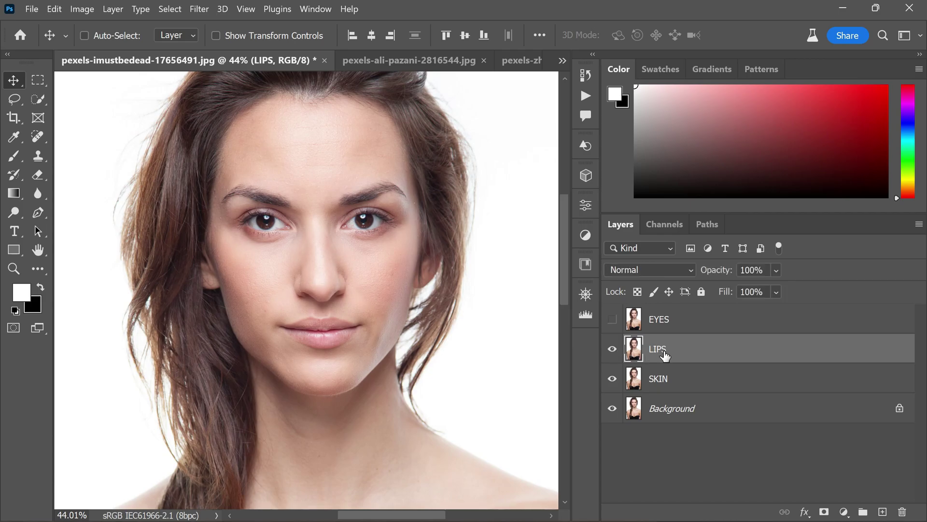
left_click(198, 9)
left_click(265, 62)
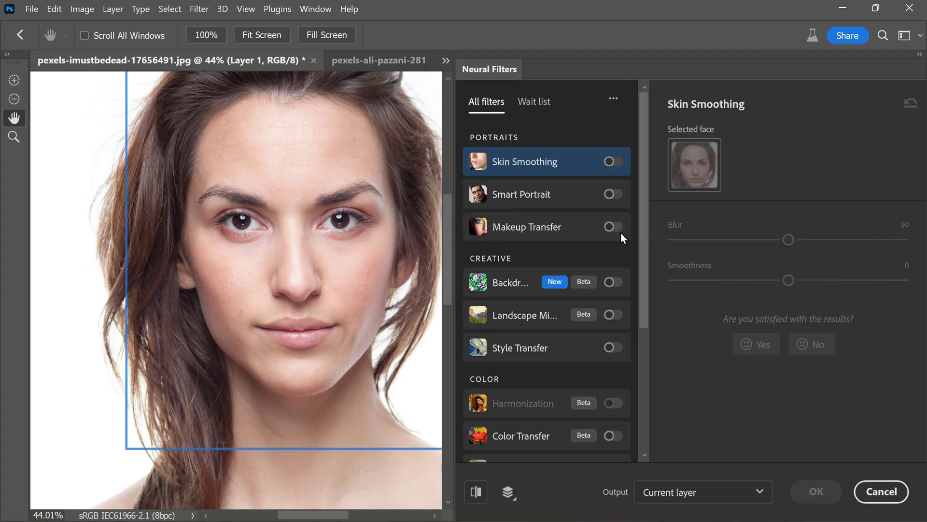
Enable Makeup Transfer with the pexels-ali-pazani-2816544 JPG as its reference image.
left_click(621, 227)
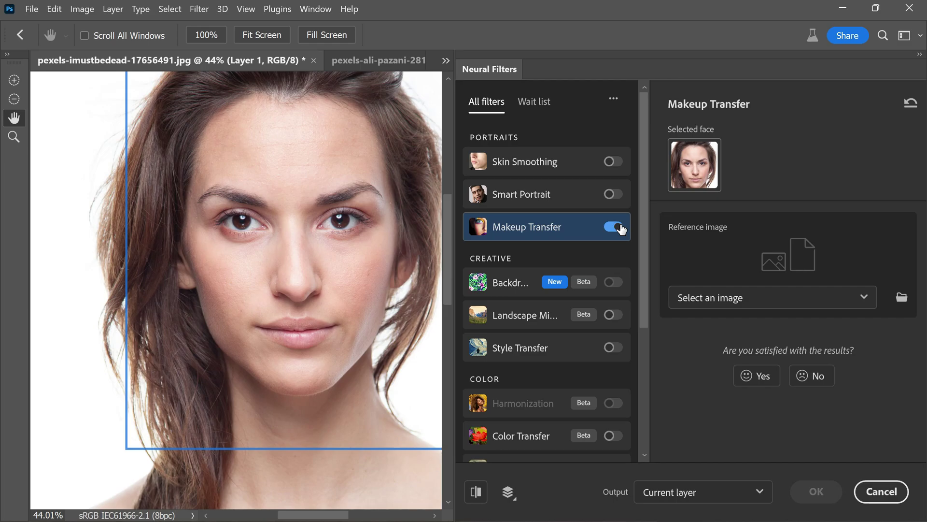
left_click(902, 298)
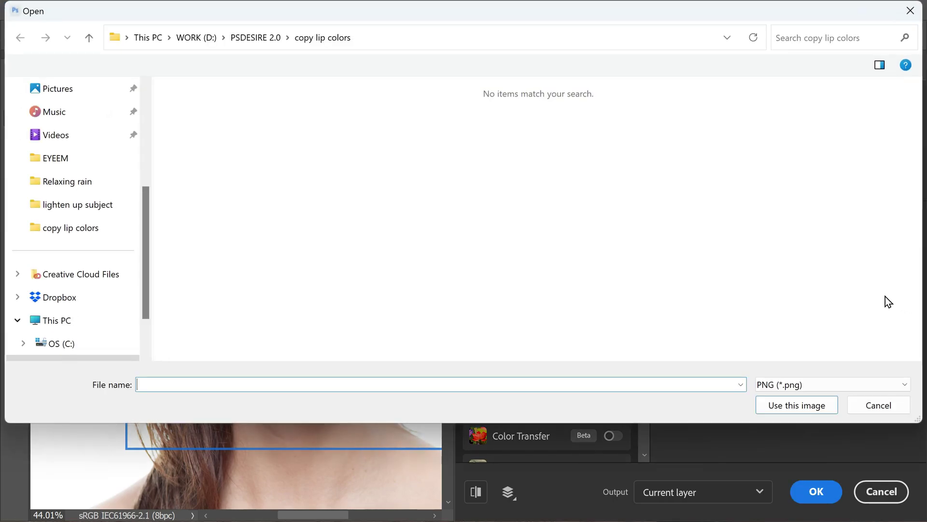
left_click(779, 384)
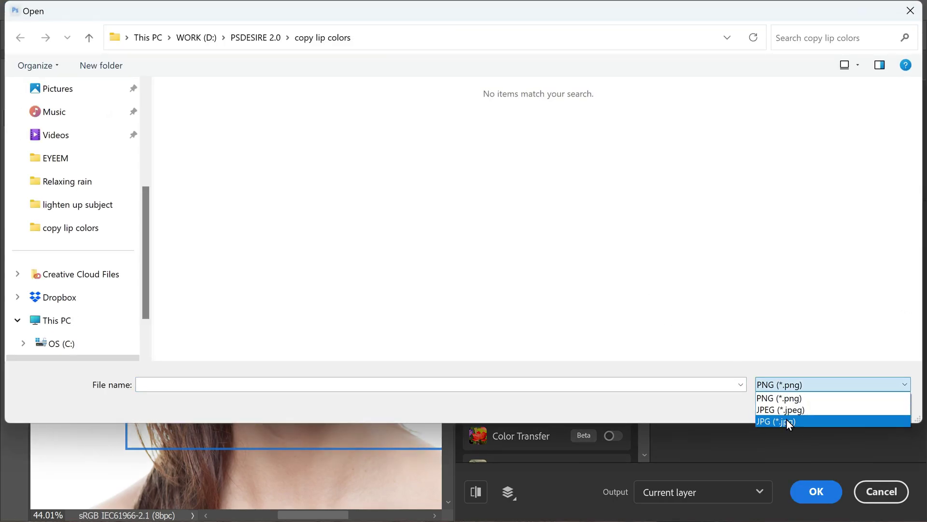
left_click(787, 419)
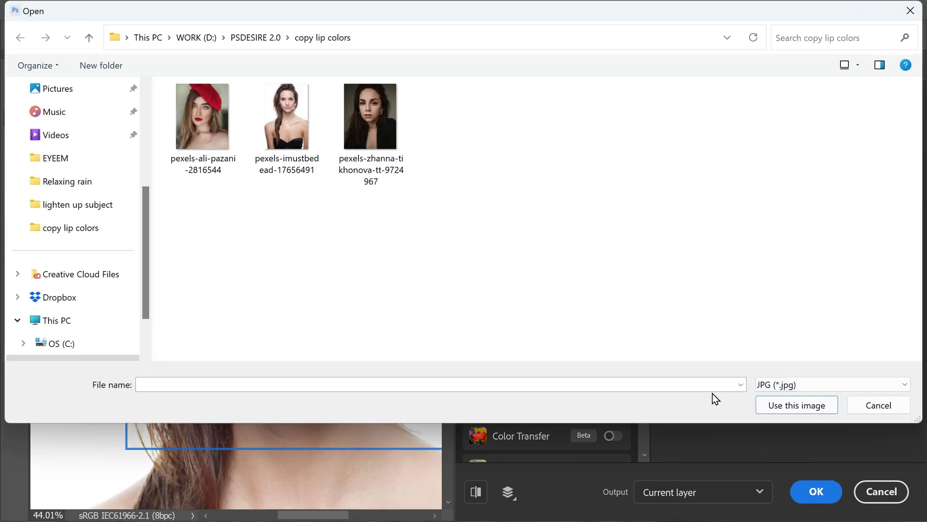
left_click(204, 144)
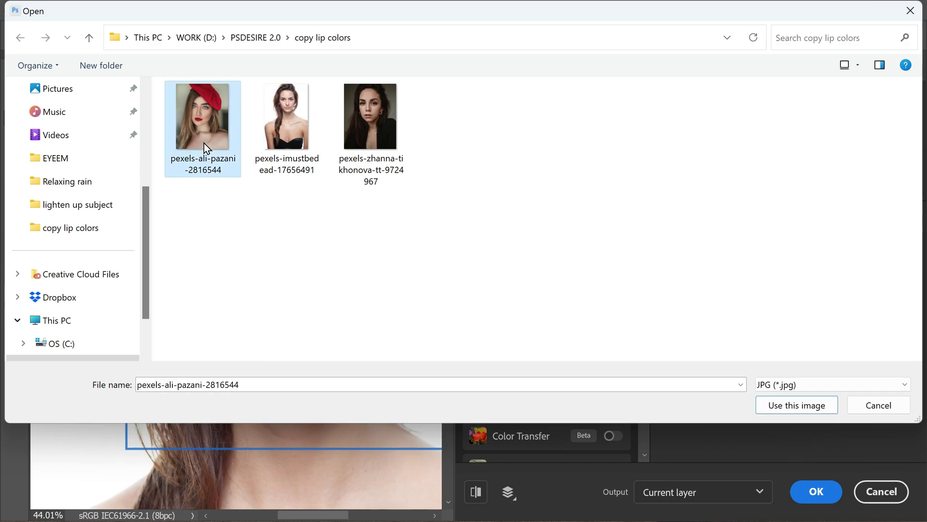
left_click(779, 404)
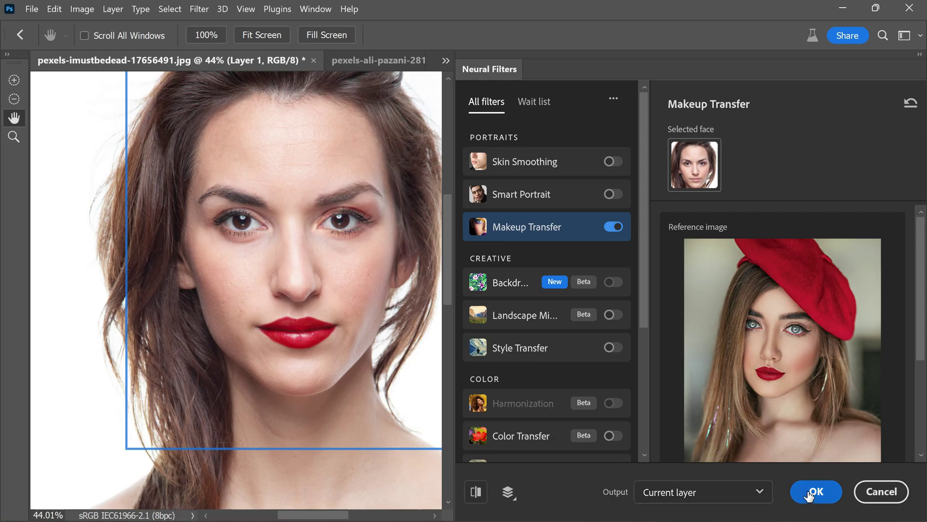
Confirm the red-lipstick Makeup Transfer onto the LIPS layer.
left_click(812, 491)
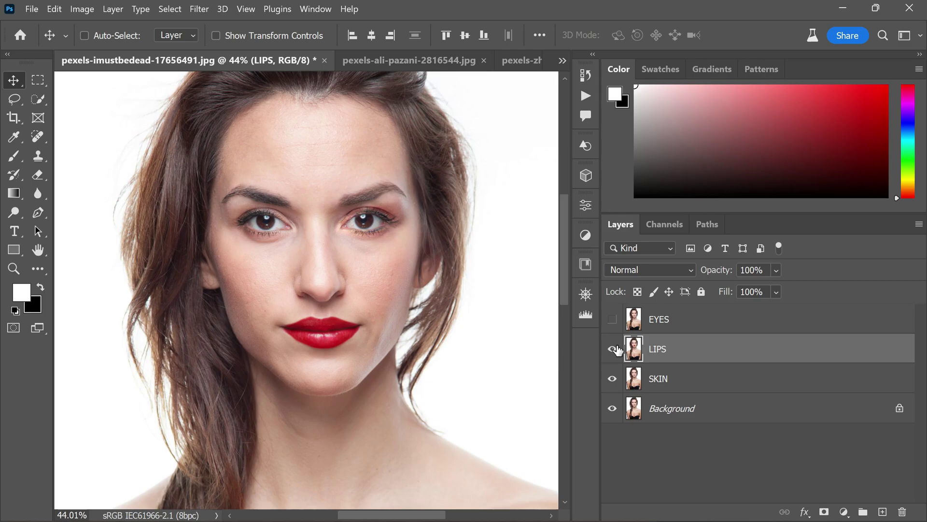
Select and show the EYES layer, then bring up Neural Filters.
left_click(660, 321)
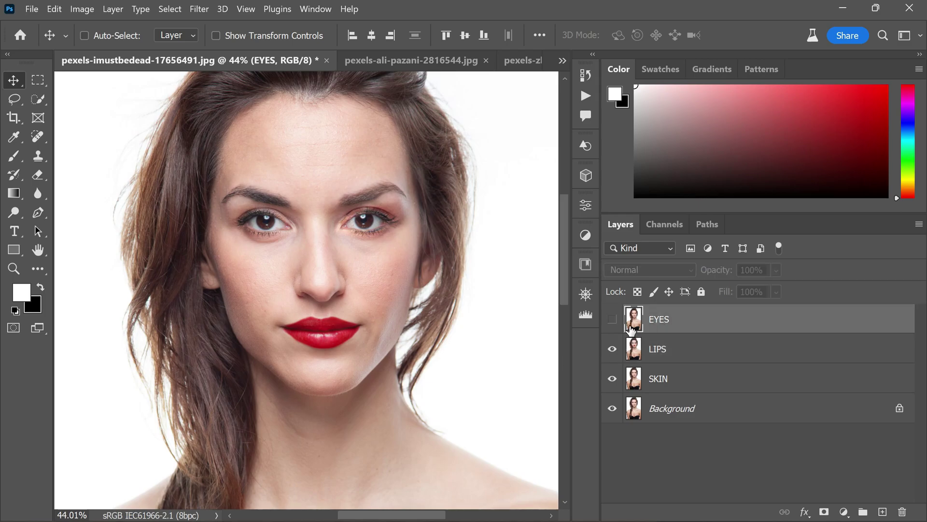
left_click(612, 320)
left_click(199, 9)
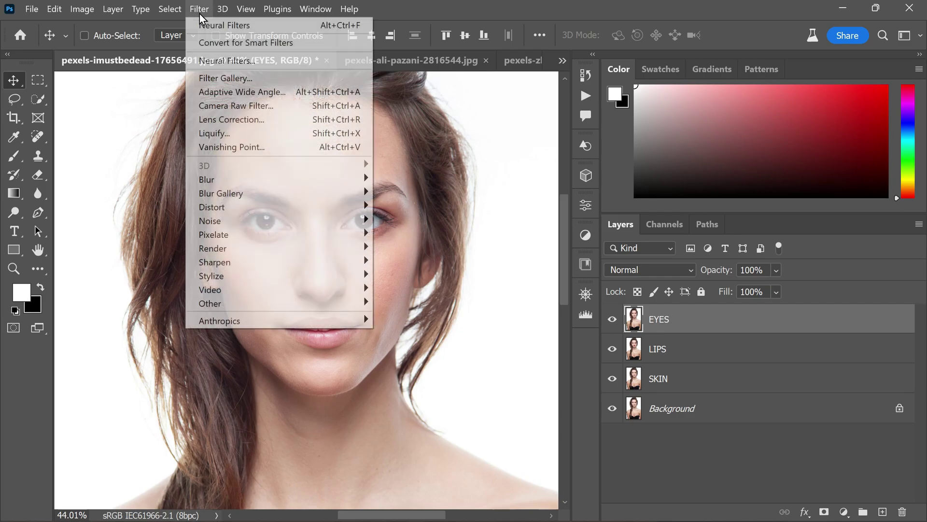
left_click(259, 61)
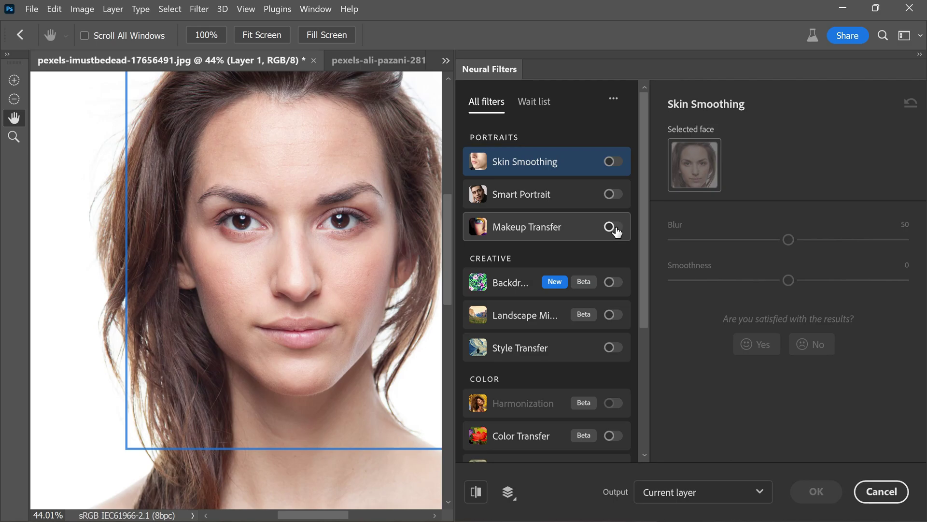
Enable Makeup Transfer using the pexels-zhanna-tikhonova JPG as the reference.
left_click(614, 228)
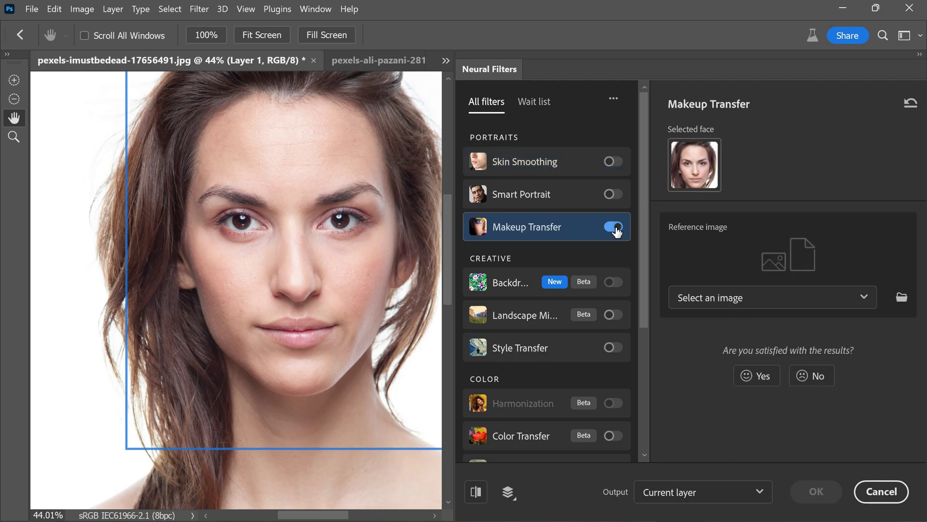
left_click(901, 297)
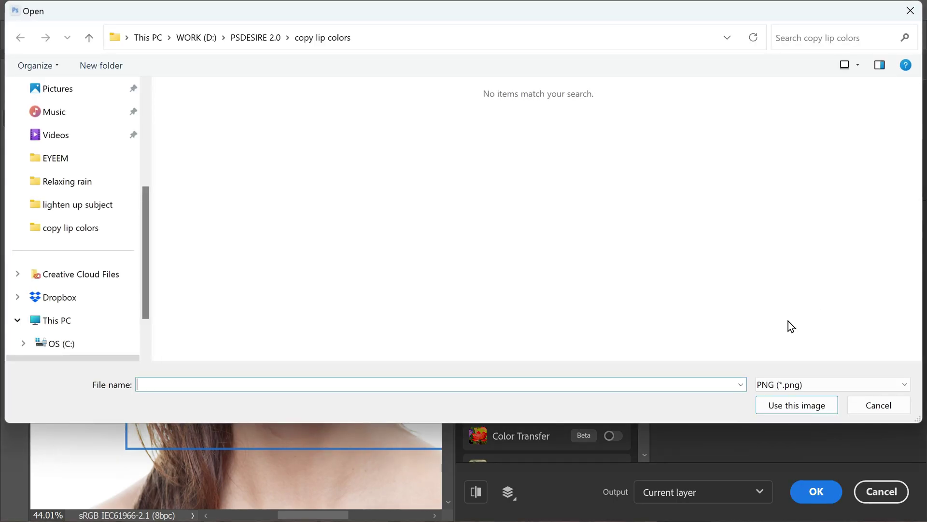
left_click(792, 385)
left_click(788, 408)
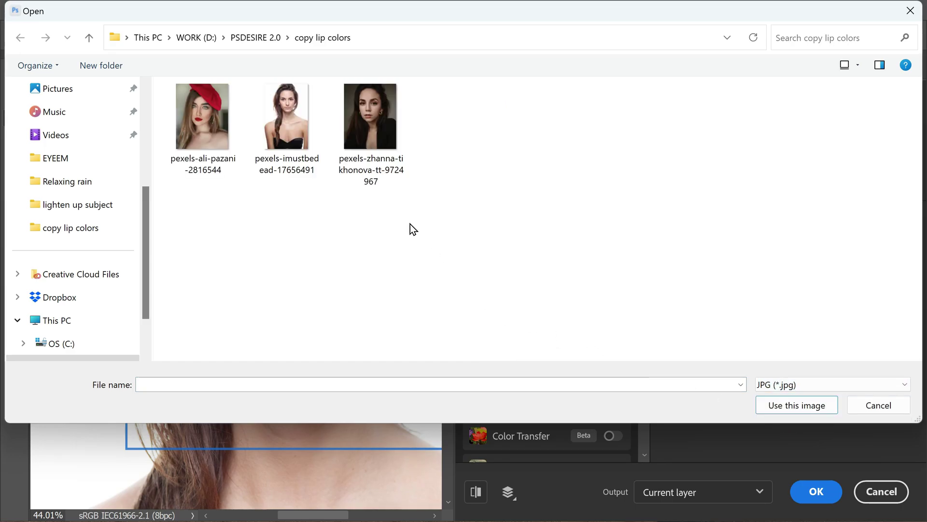
double_click(360, 129)
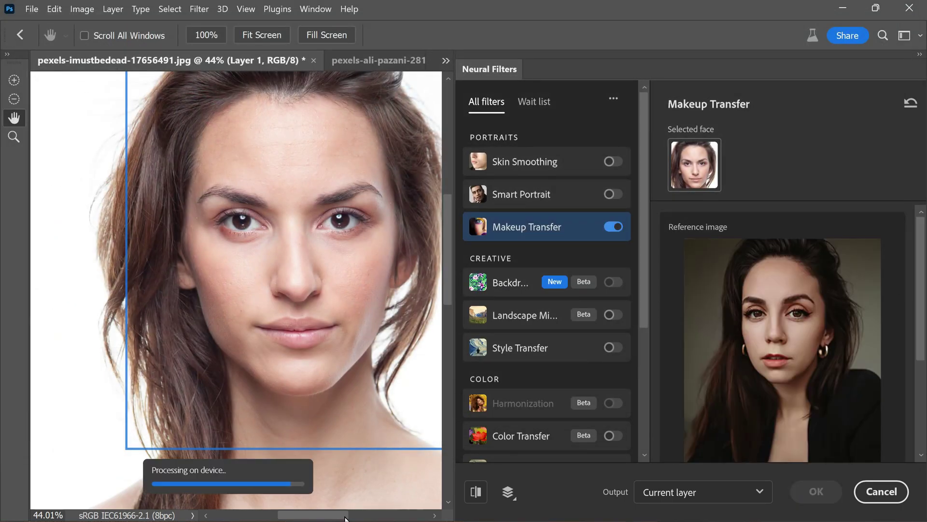
Apply the eye makeup to the EYES layer and hide it with a black mask.
left_click_drag(345, 516, 353, 515)
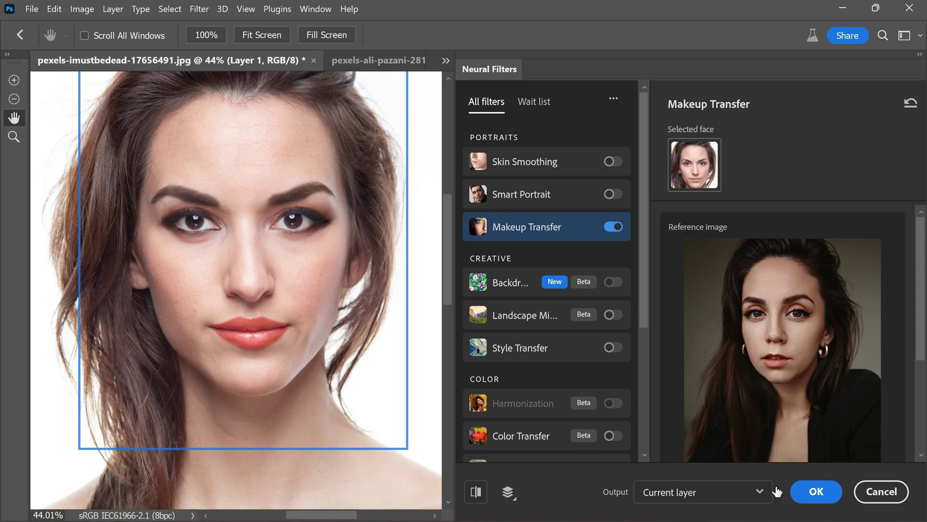
left_click(814, 492)
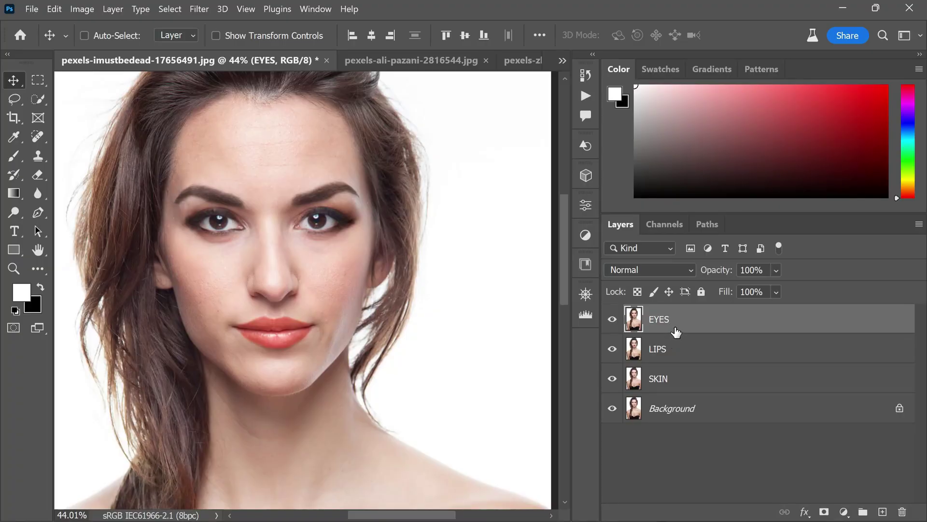
left_click(824, 512, "alt")
Give the LIPS layer a black hiding mask and switch to the Brush tool.
left_click(675, 351)
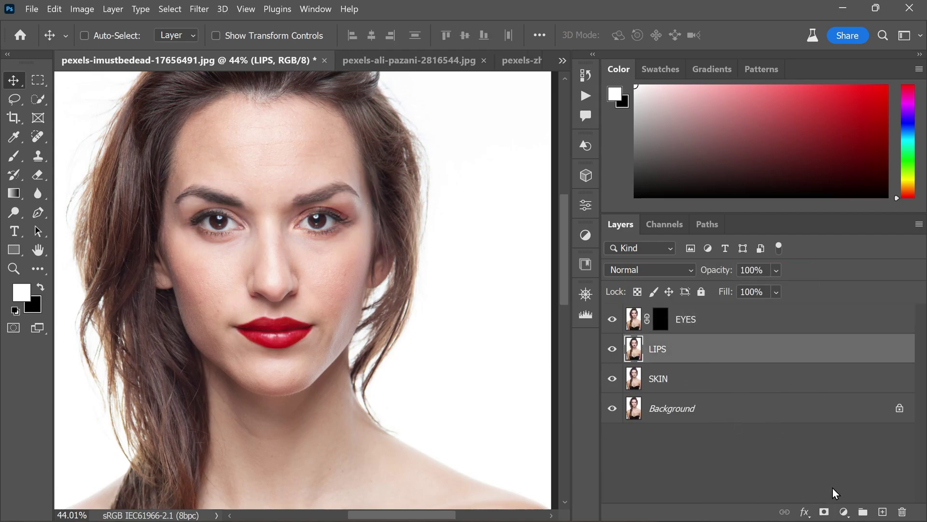
left_click(824, 512, "alt")
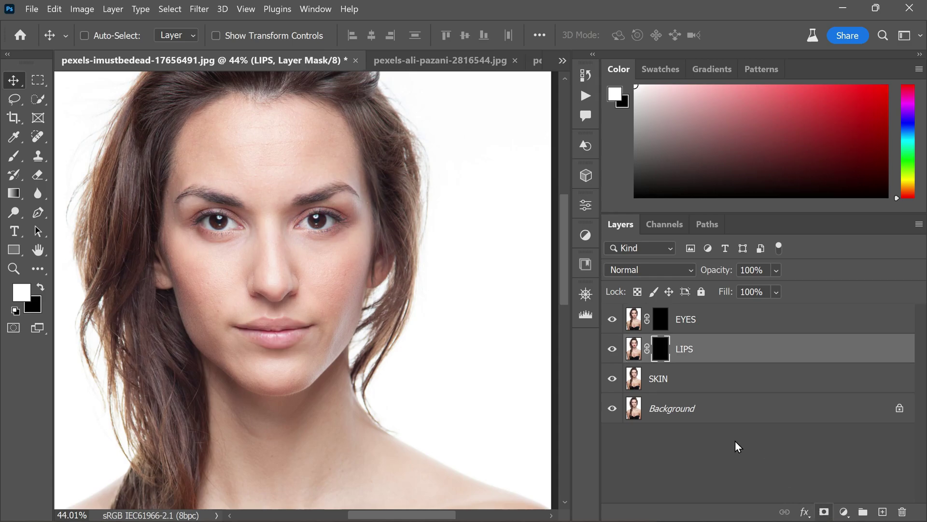
left_click(14, 157)
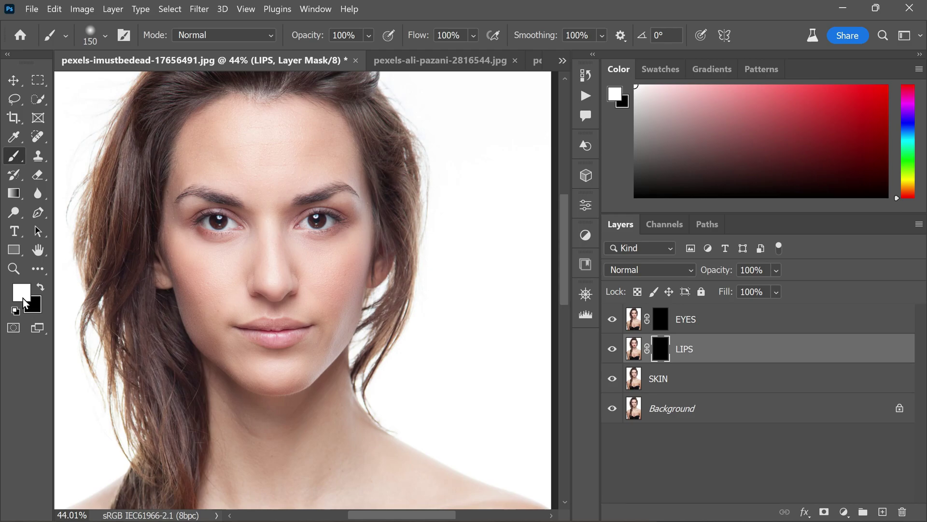
scroll(230, 333, "up", 3, "alt")
Paint the LIPS mask over the lips and the EYES mask over both eyes.
mouse_move(246, 320)
left_mouse_down()
mouse_move(307, 321)
mouse_move(292, 321)
mouse_move(329, 325)
mouse_move(276, 331)
mouse_move(331, 331)
mouse_move(304, 333)
mouse_move(335, 322)
left_mouse_up()
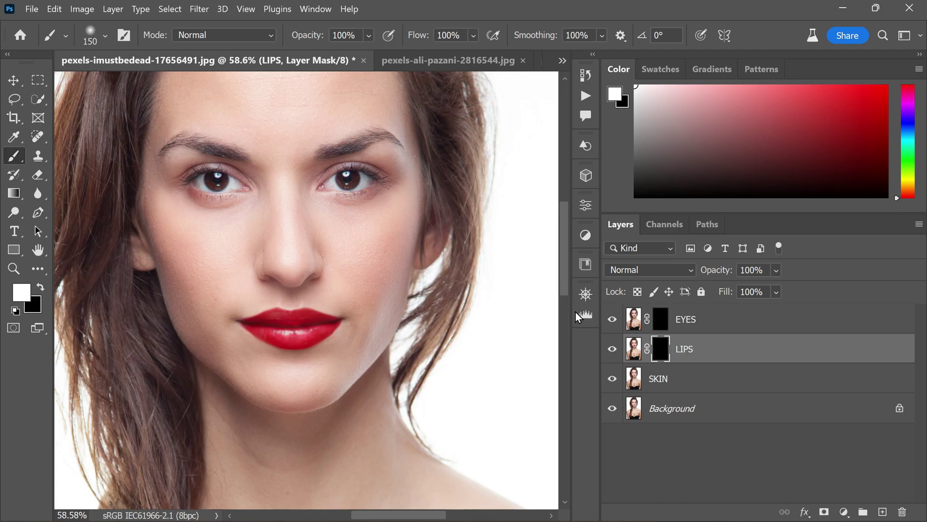
left_click(659, 319)
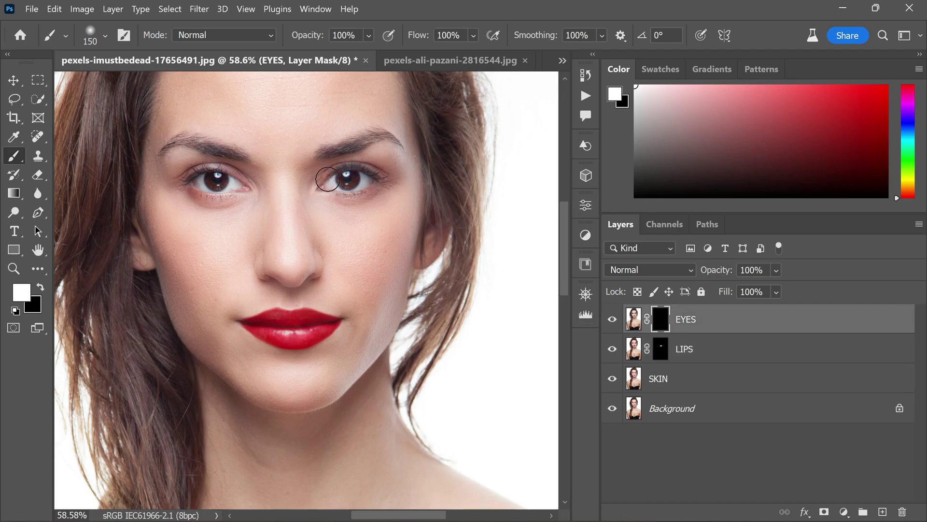
left_click_drag(382, 179, 331, 190)
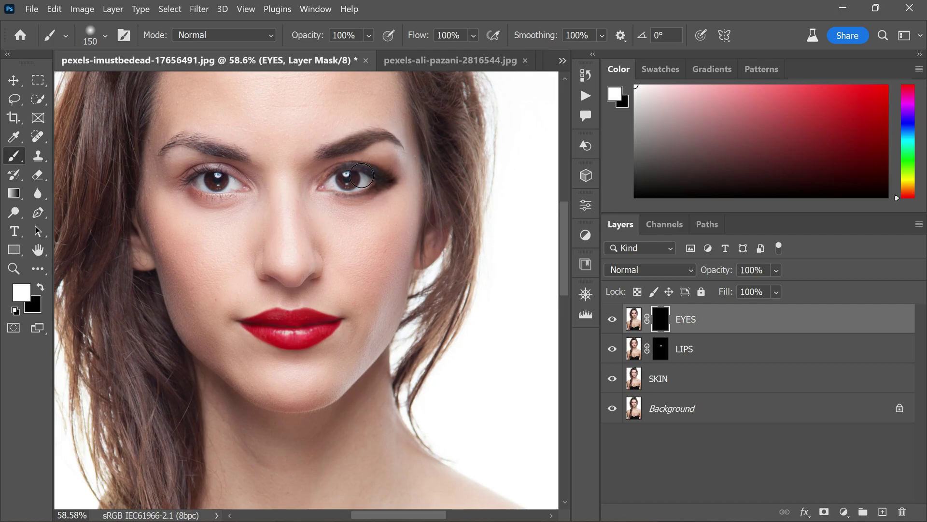
mouse_move(242, 193)
left_mouse_down()
mouse_move(216, 169)
mouse_move(167, 178)
left_mouse_up()
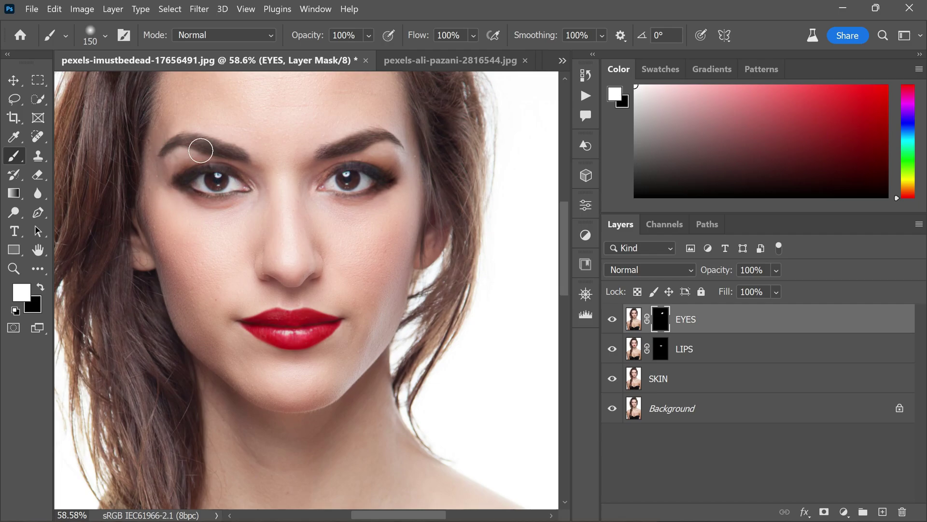
scroll(379, 182, "down", 3)
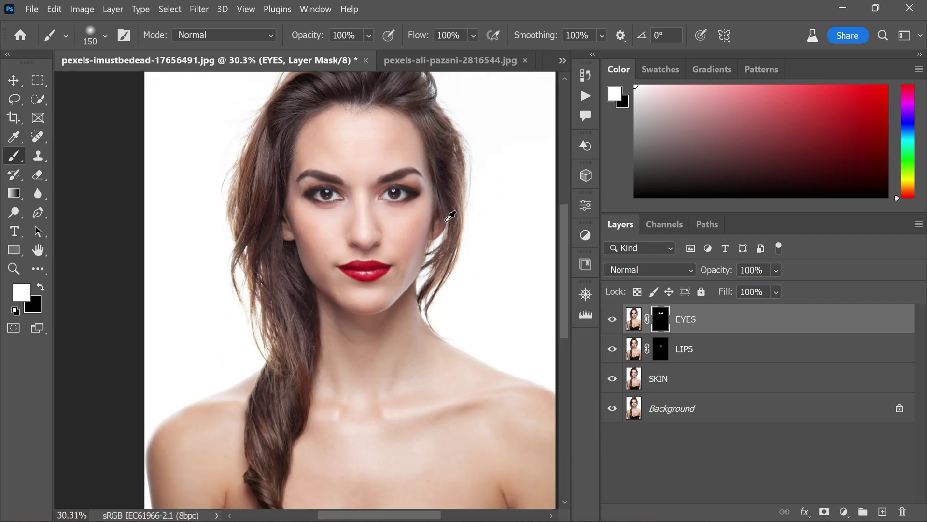
scroll(420, 227, "up", 2)
scroll(405, 248, "down", 1)
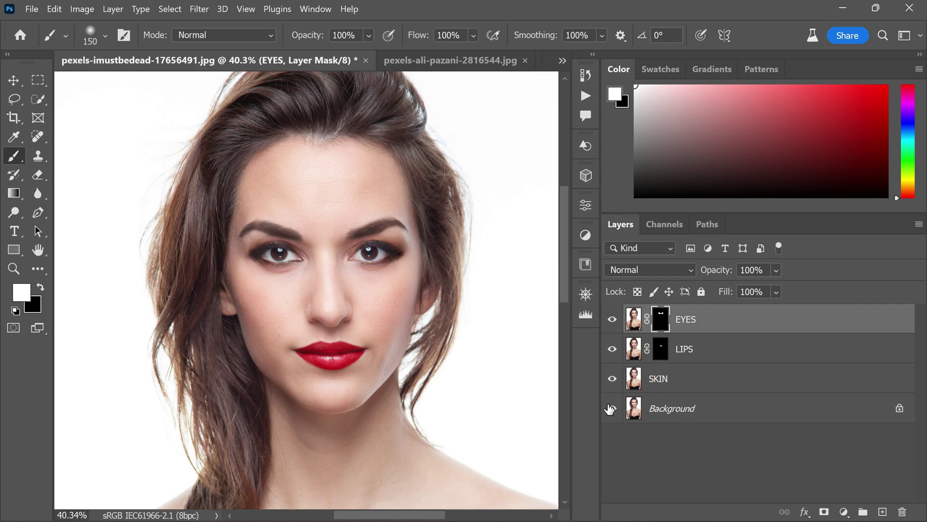
left_click(612, 409, "alt")
left_click(613, 410, "alt")
left_click(613, 409, "alt")
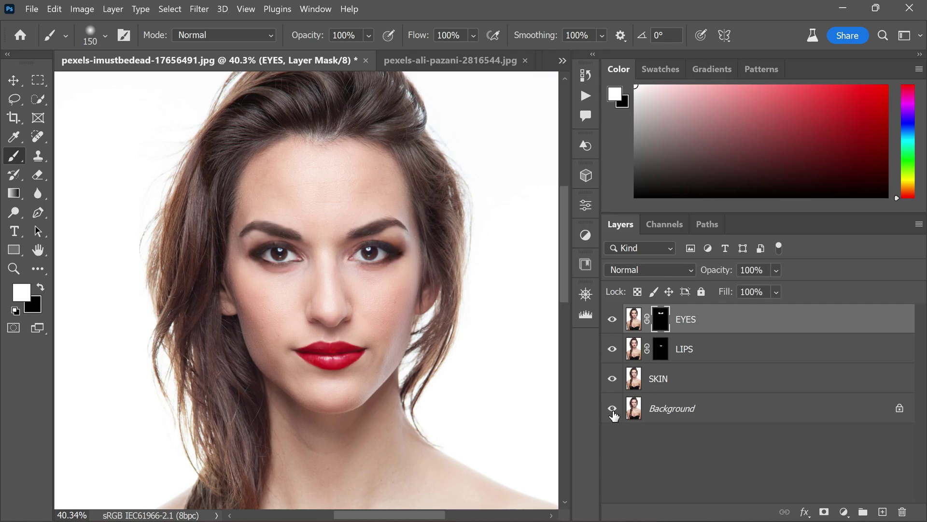